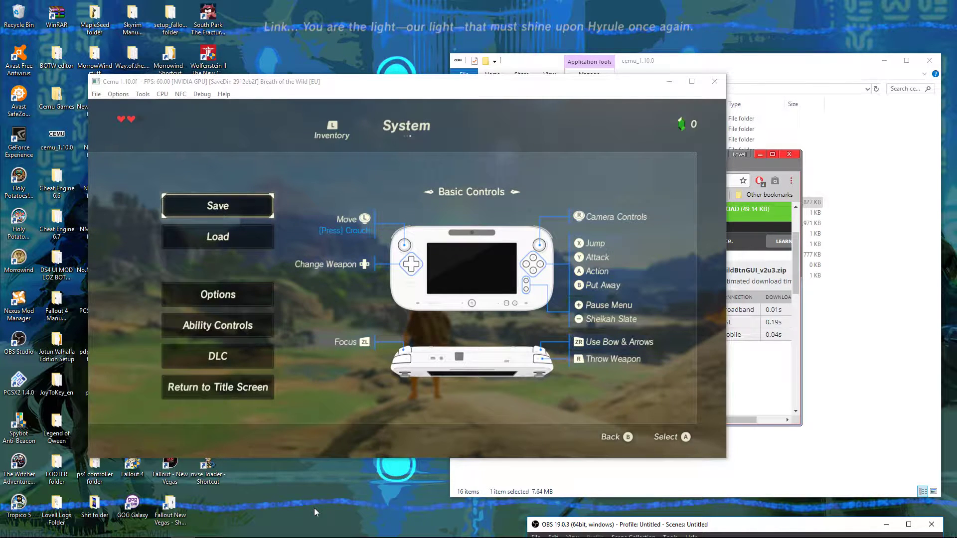
Step: Cancel the in-game save, resume Breath of the Wild gameplay, then close Cemu
key(Return)
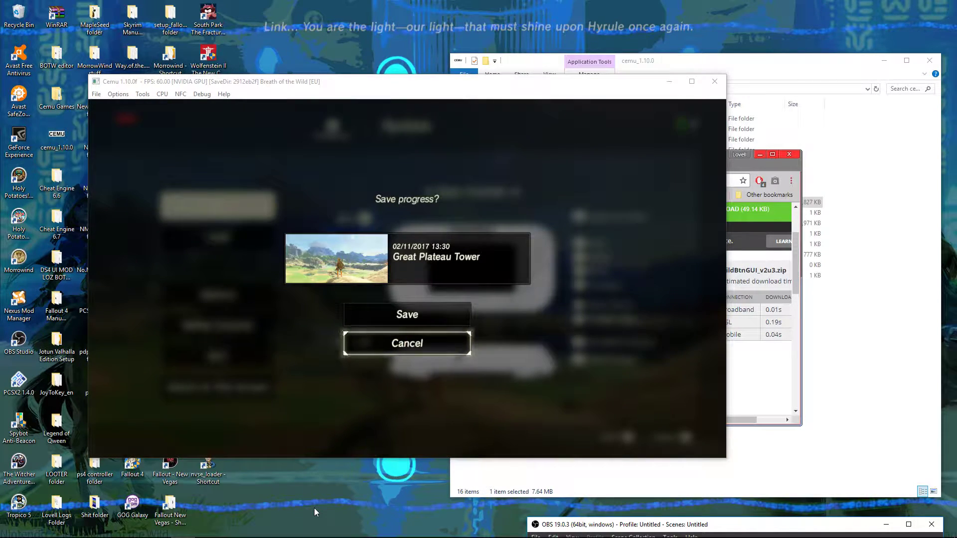
key(Return)
key(Down)
key(Down)
key(Down)
key(Down)
key(Down)
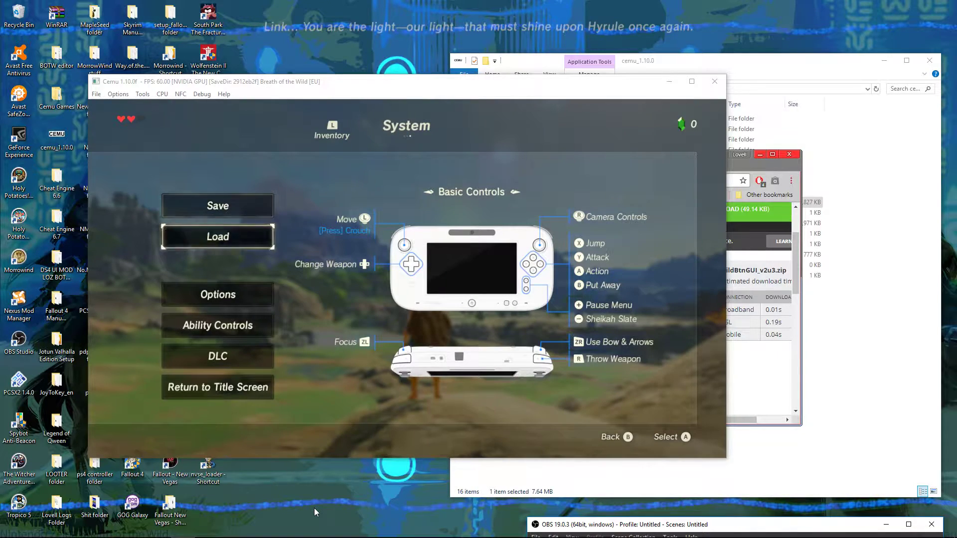
key(Escape)
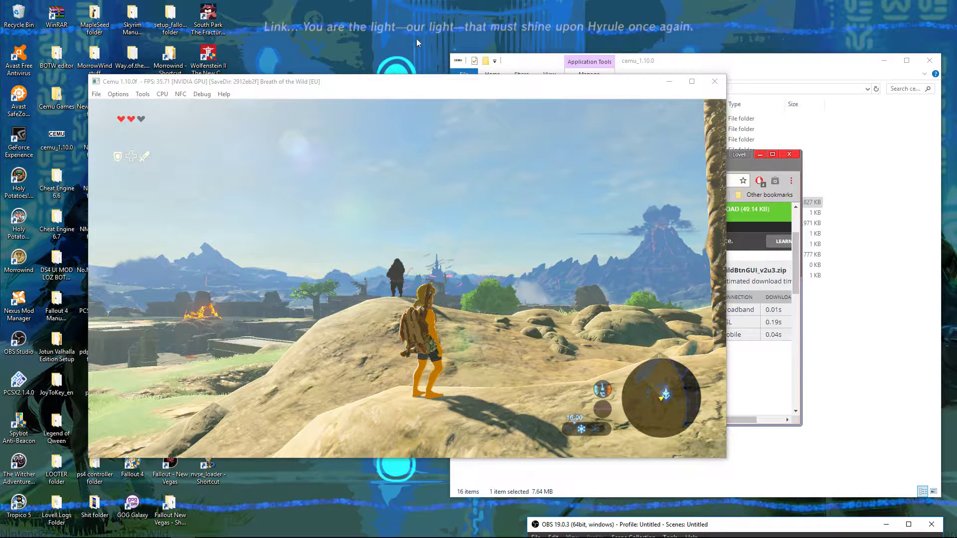
click(713, 83)
Step: Put the cemu_1.10.0 Explorer window on the right and maximize Chrome on the NeoGAF patch post
drag(680, 156, 454, 243)
click(692, 63)
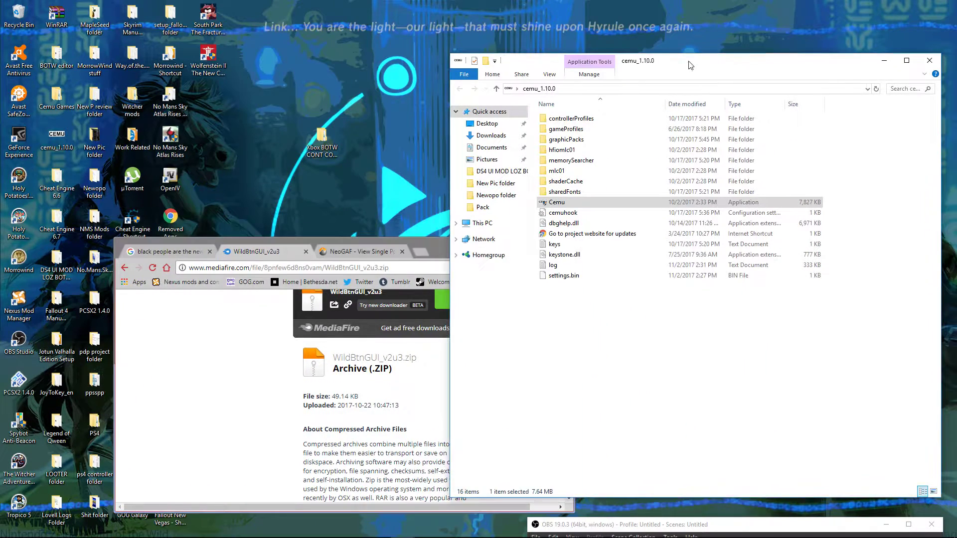
drag(691, 64, 468, 67)
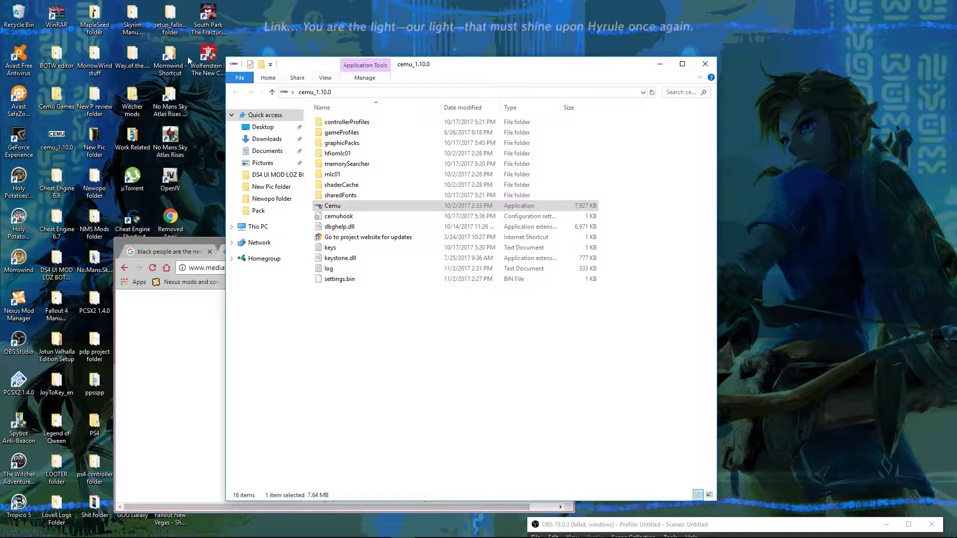
drag(496, 73, 770, 53)
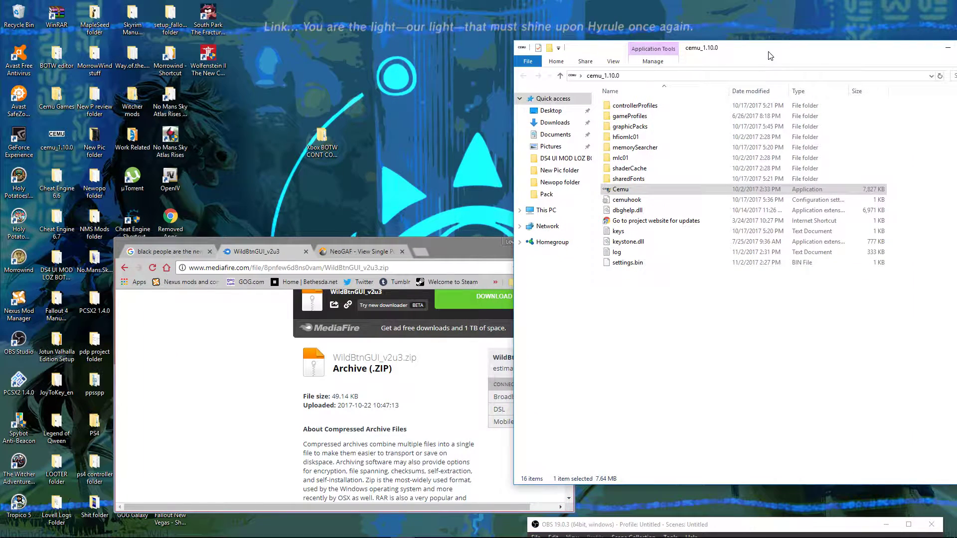
drag(448, 250, 403, 205)
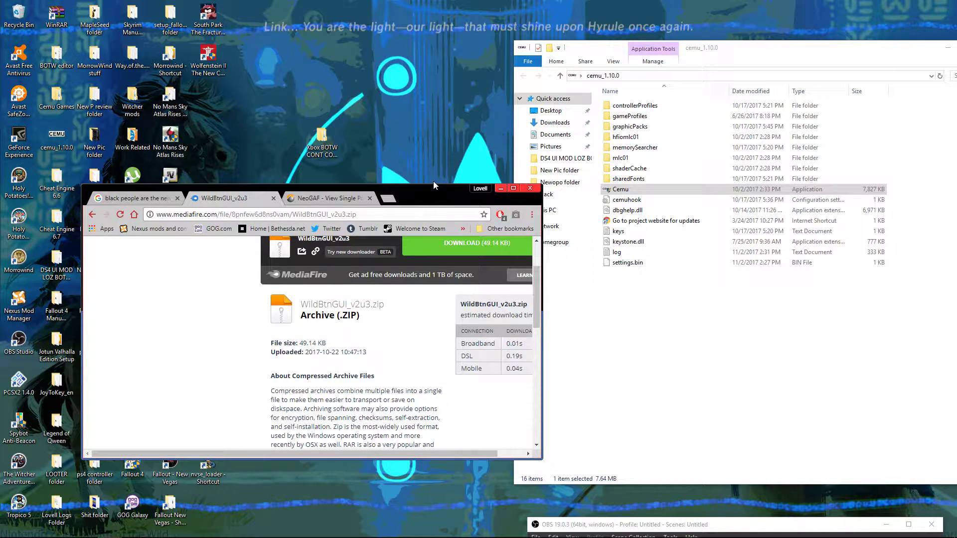
click(336, 199)
click(514, 189)
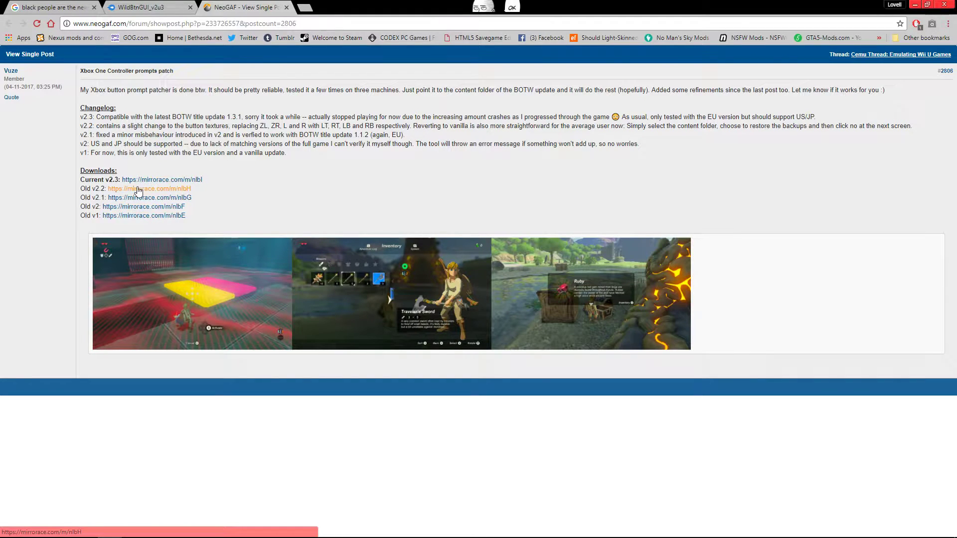
Step: Download WildBtnGUI_v2u3.zip from the MediaFire page
click(151, 8)
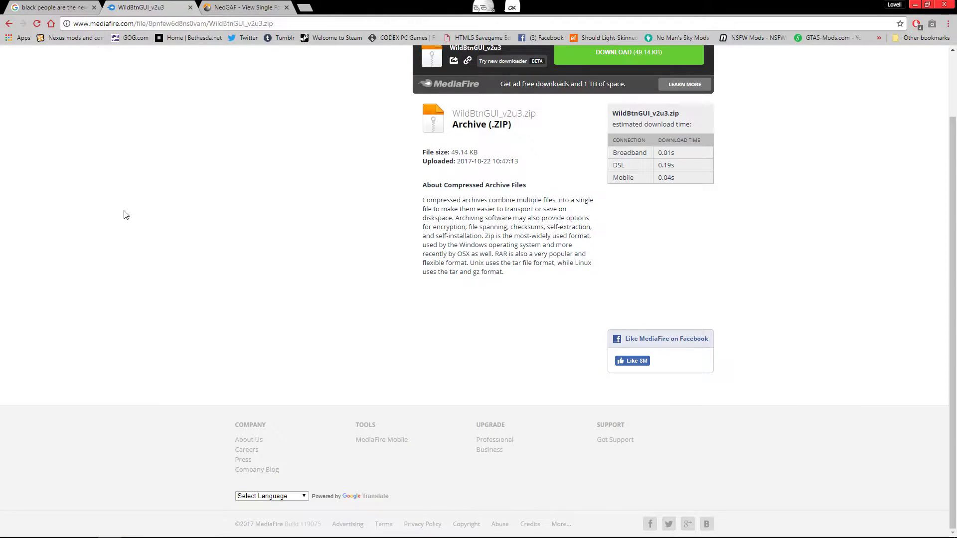
scroll(181, 212, up, 2)
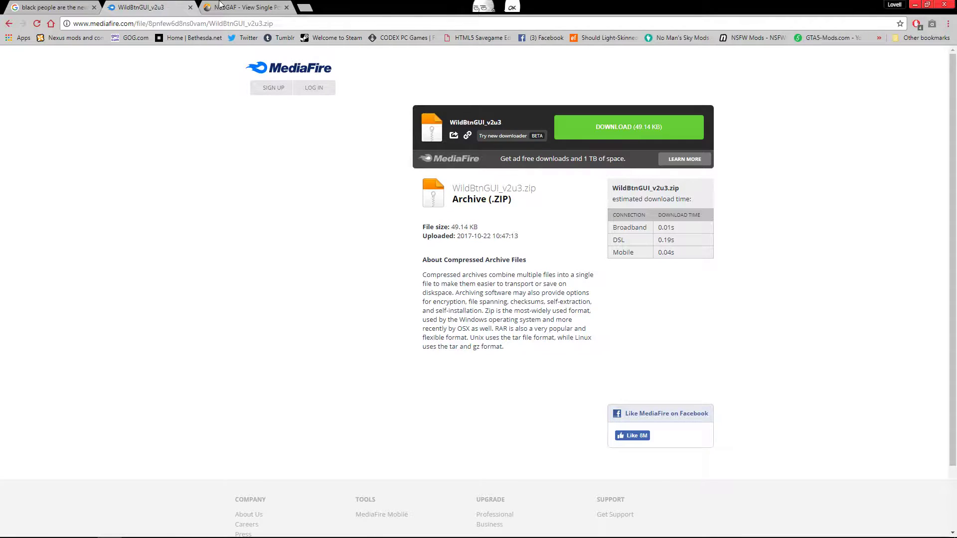
click(217, 10)
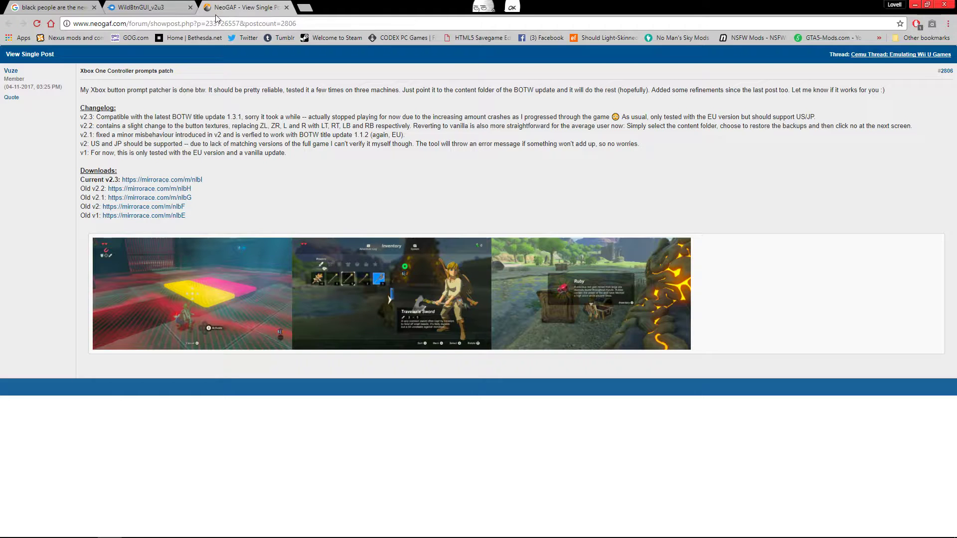
click(133, 11)
click(589, 133)
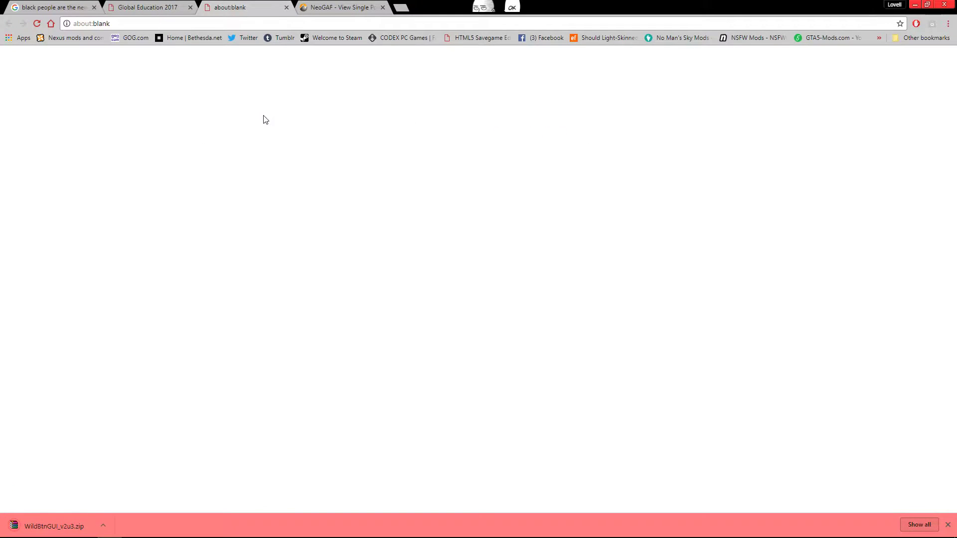
Step: Close the pop-up tab, return to MediaFire, dismiss the downloads bar and minimize Chrome
click(286, 8)
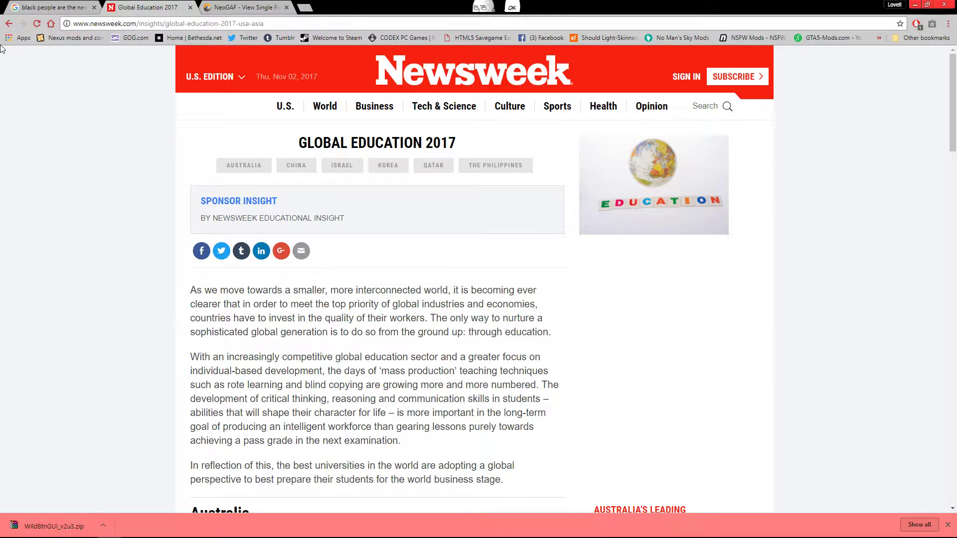
click(8, 23)
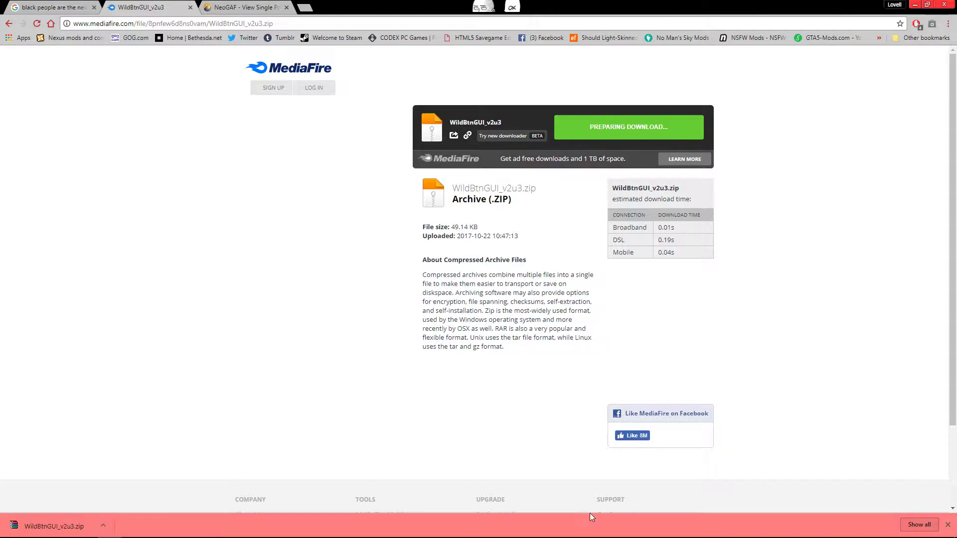
click(948, 526)
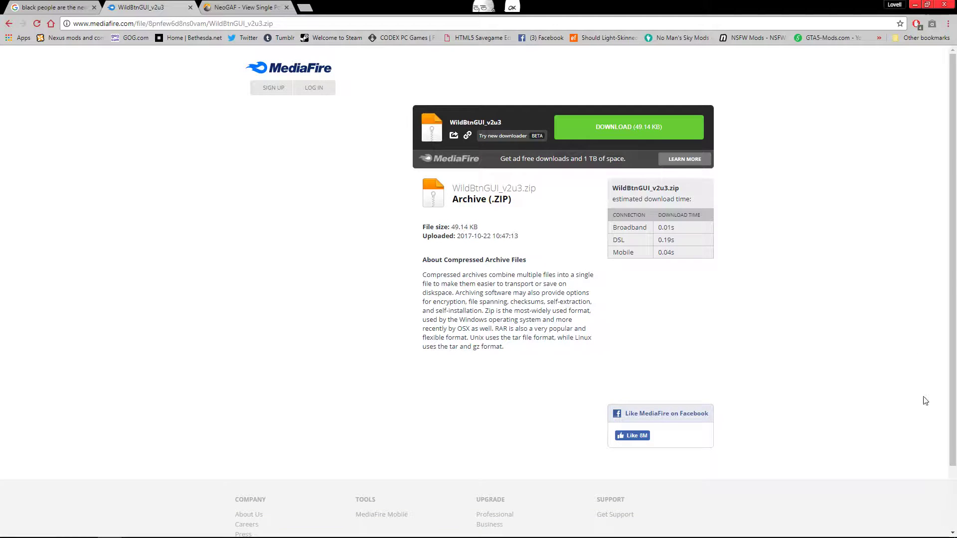
click(915, 6)
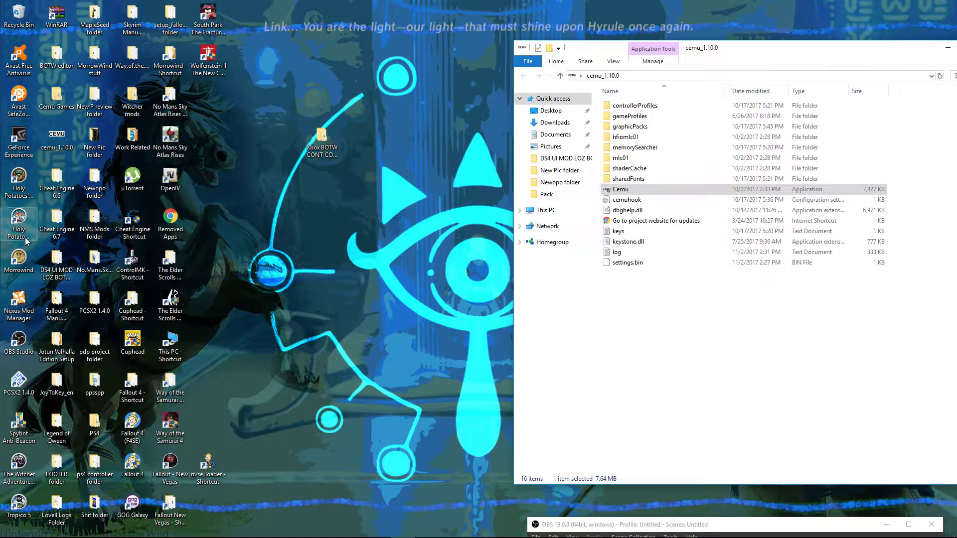
Step: Open Downloads from This PC and move WildBtnGUI_v2u3.zip onto the desktop
double_click(173, 345)
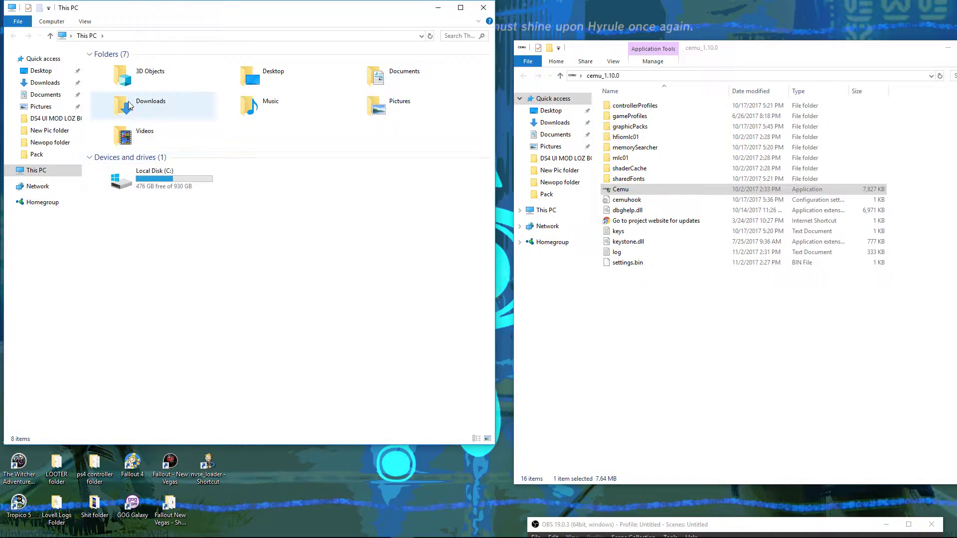
double_click(126, 106)
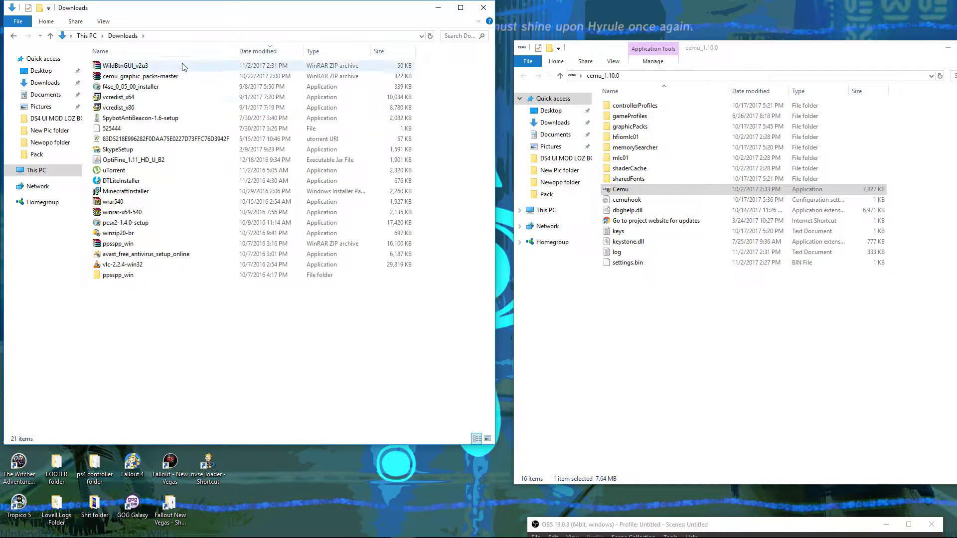
drag(209, 17, 214, 99)
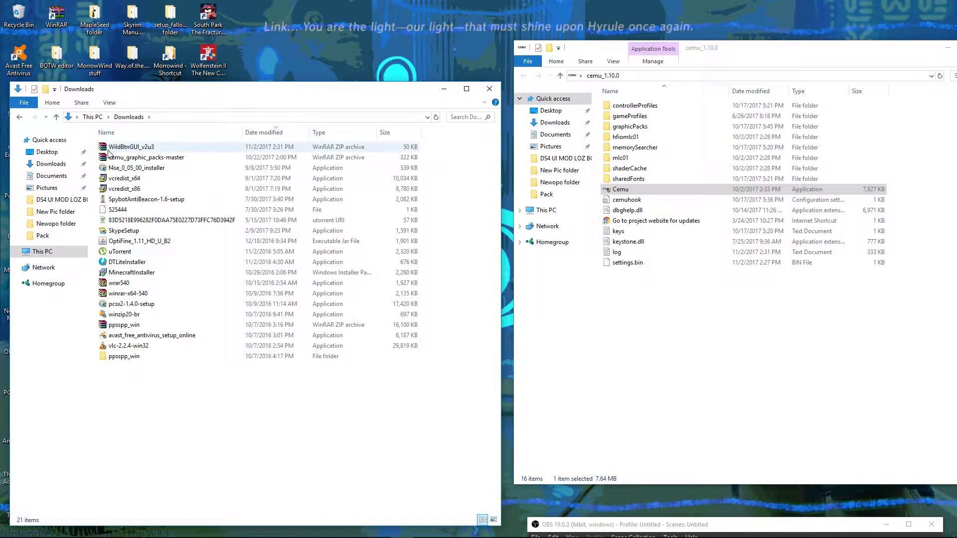
drag(106, 148, 281, 67)
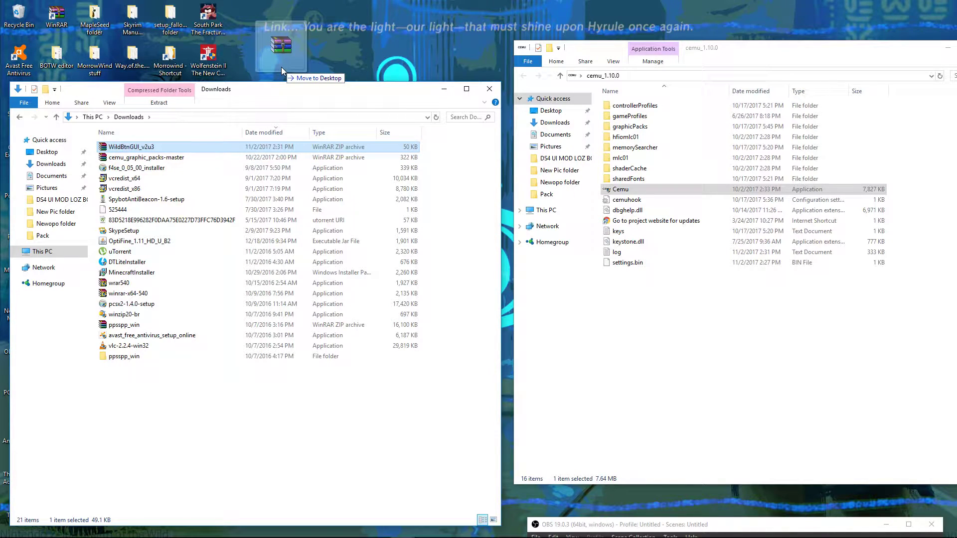
drag(281, 67, 281, 66)
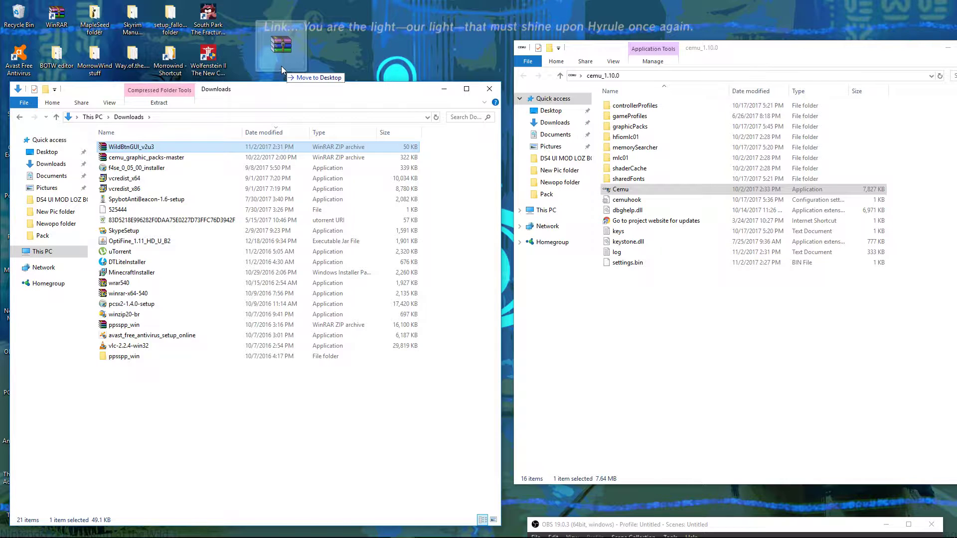
Step: Close Downloads and place the archive beside the Xbox BOTW CONT CONFIG folder
click(488, 90)
drag(286, 52, 249, 147)
click(319, 156)
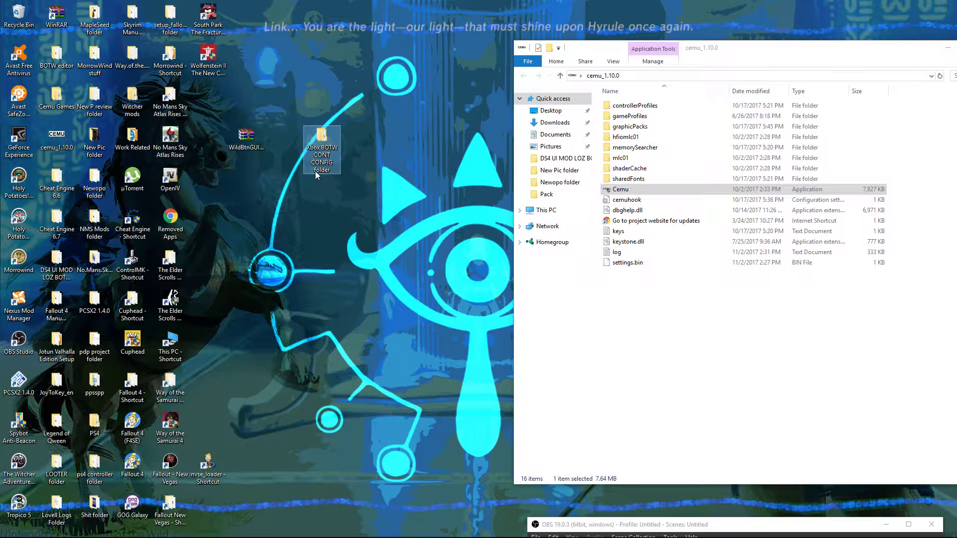
Step: Dismiss the desktop New menu unused and open the Xbox BOTW CONT CONFIG folder
right_click(301, 234)
mouse_move(349, 330)
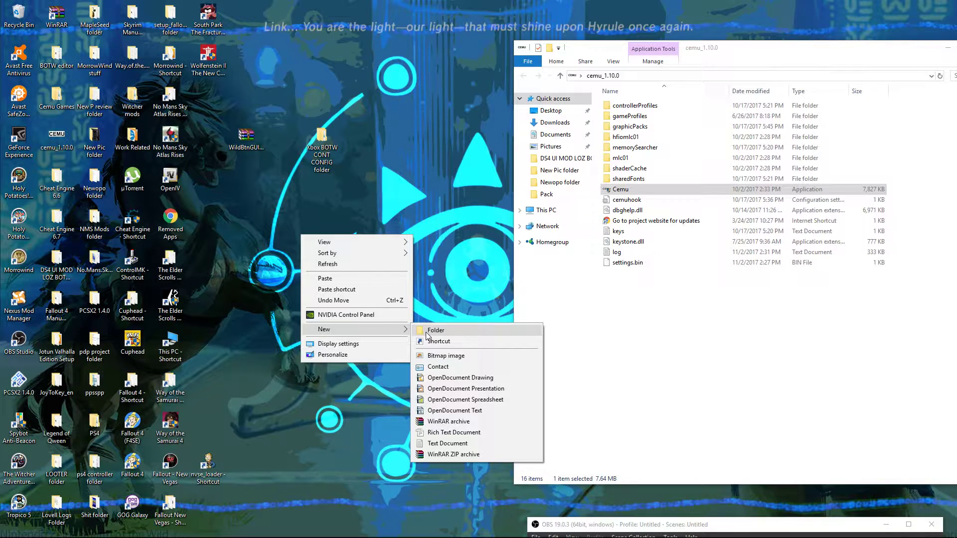
click(399, 159)
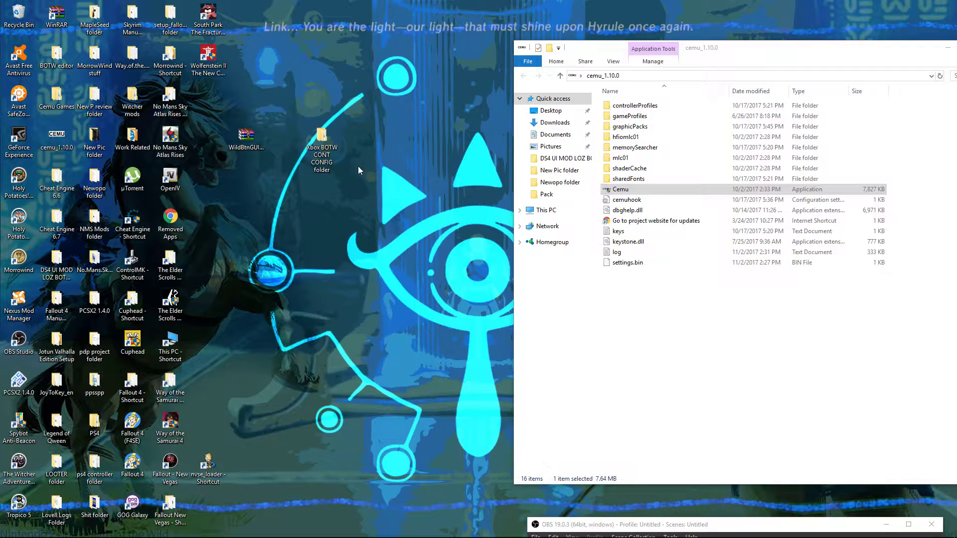
double_click(321, 135)
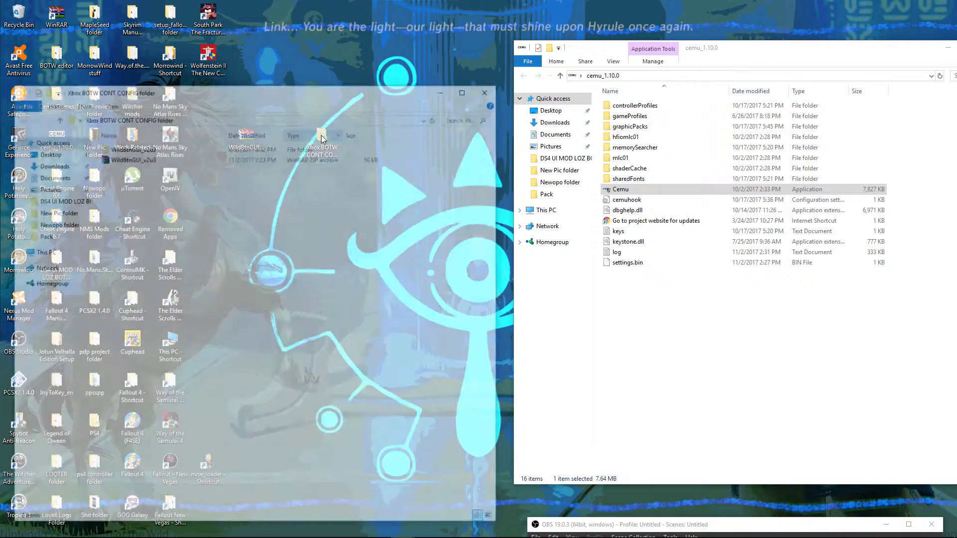
Step: Delete the desktop copy of the WildBtnGUI_v2u3 archive
drag(246, 98, 446, 173)
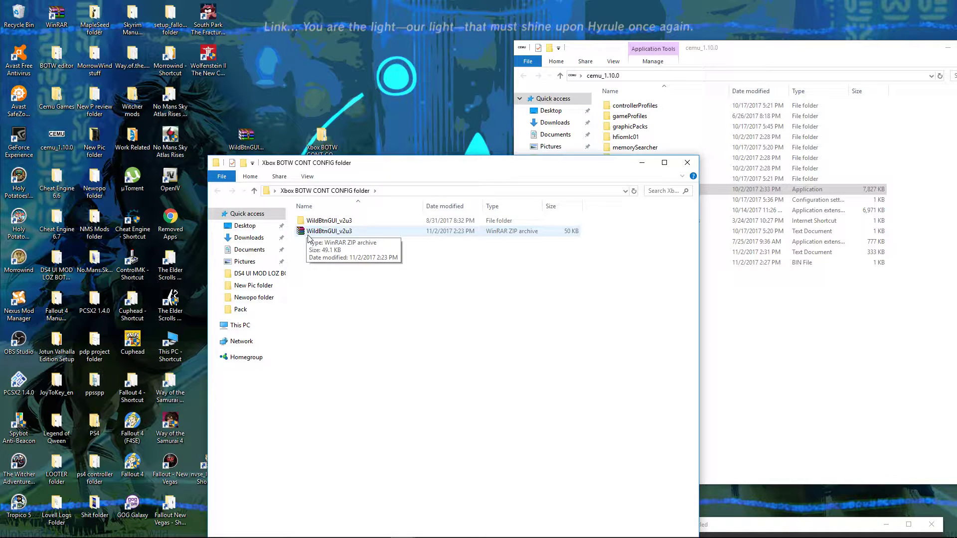
right_click(248, 134)
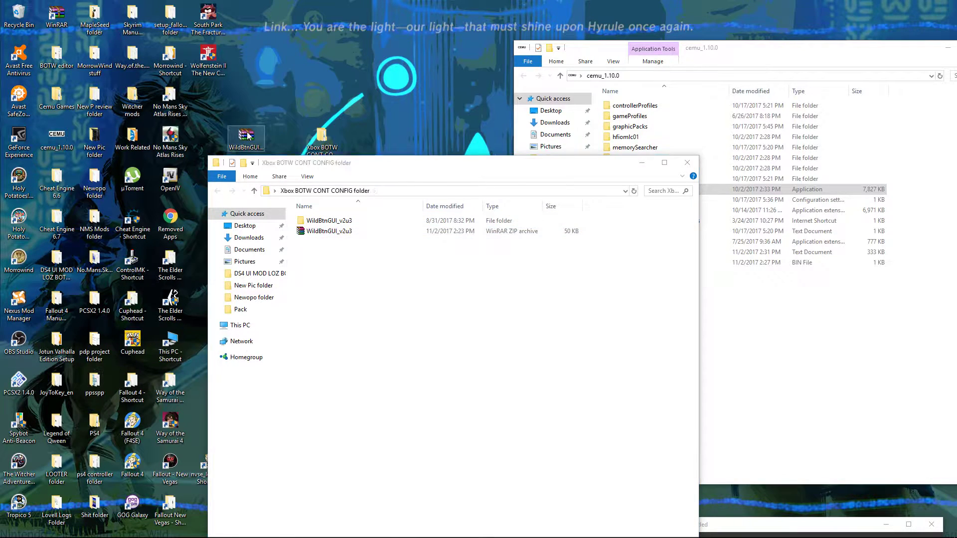
click(289, 317)
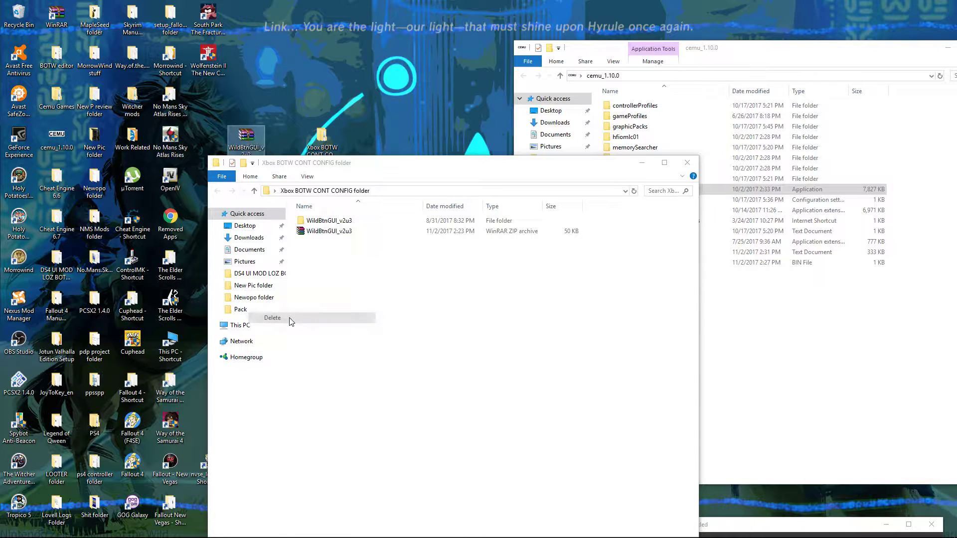
Step: Extract WildBtnGUI_v2u3.zip in place within the folder, replacing the existing files
right_click(301, 232)
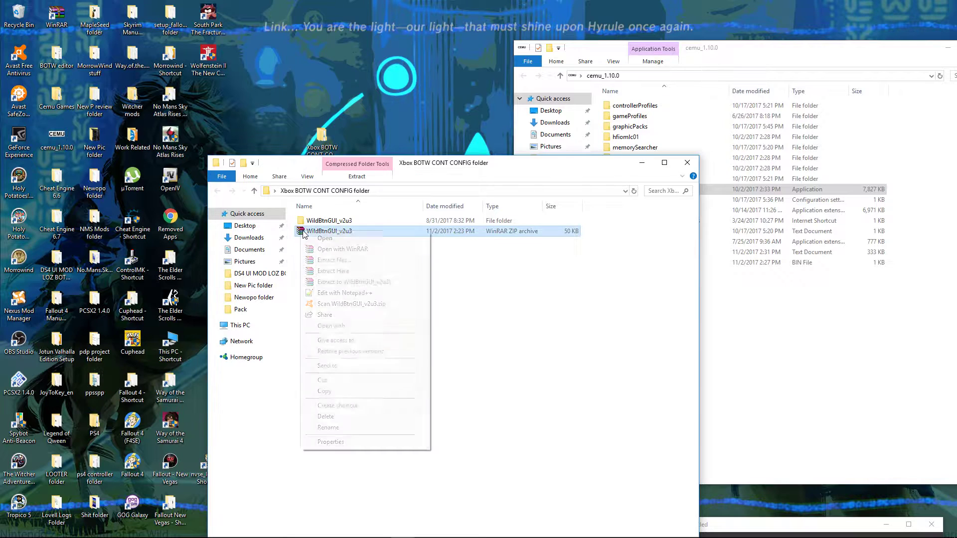
click(333, 271)
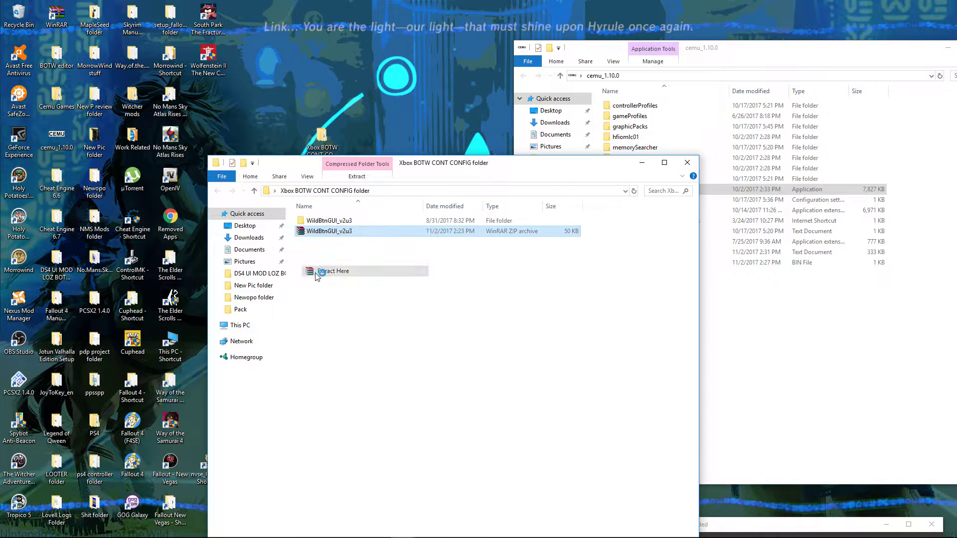
click(440, 325)
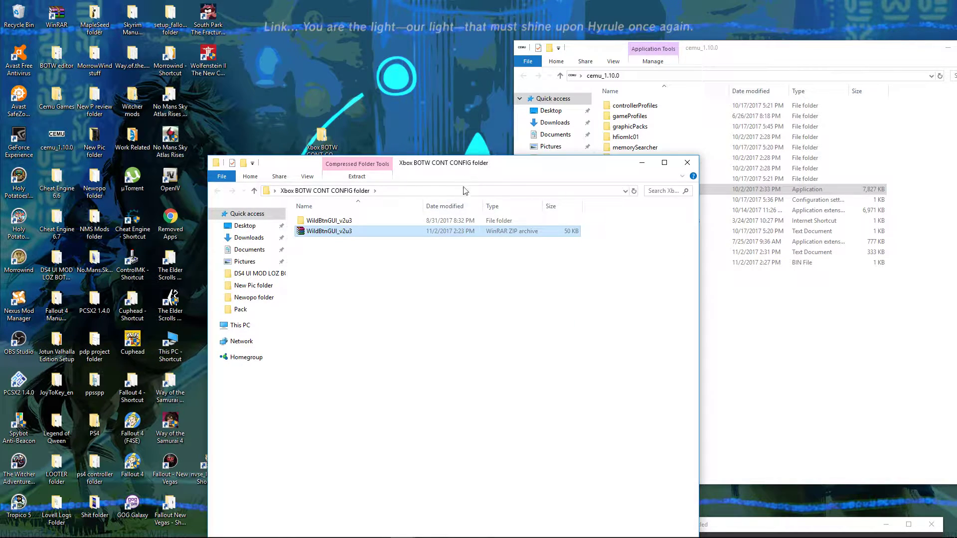
drag(455, 164, 391, 137)
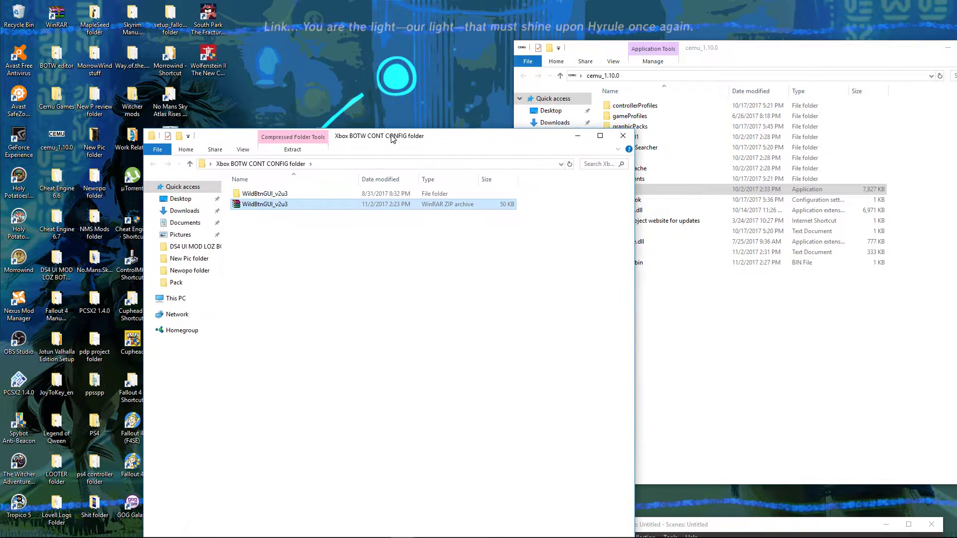
Step: Launch WildBtnGUI.exe from inside the WildBtnGUI_v2u3 folder
double_click(244, 193)
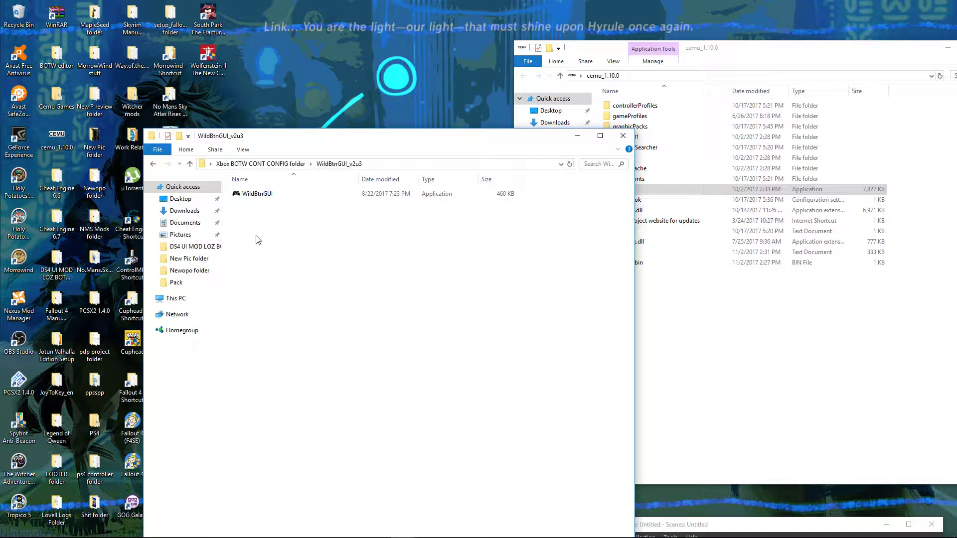
drag(350, 142, 321, 170)
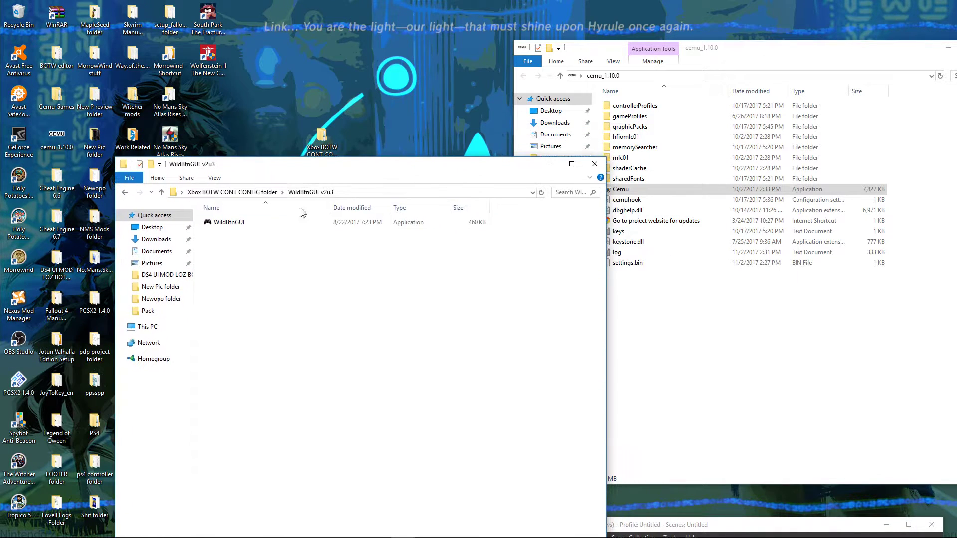
double_click(209, 224)
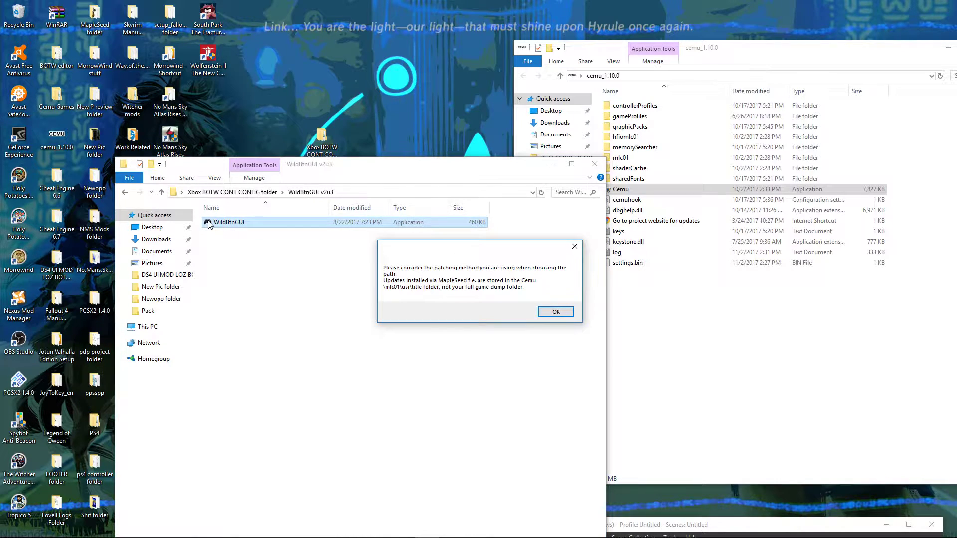
Step: Dismiss the patching-method notice with OK and move the WildBtnGUI v2.3 window lower left
drag(450, 256, 253, 260)
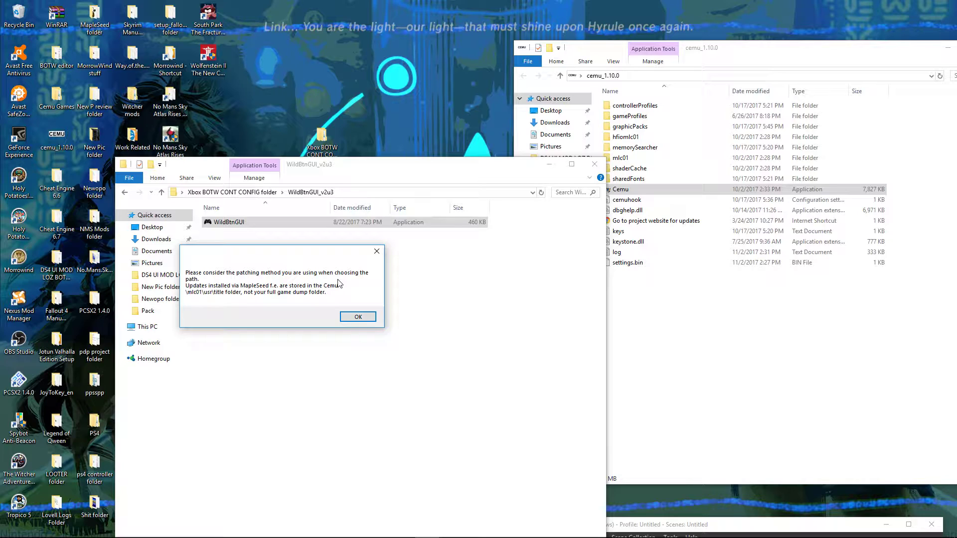
click(357, 317)
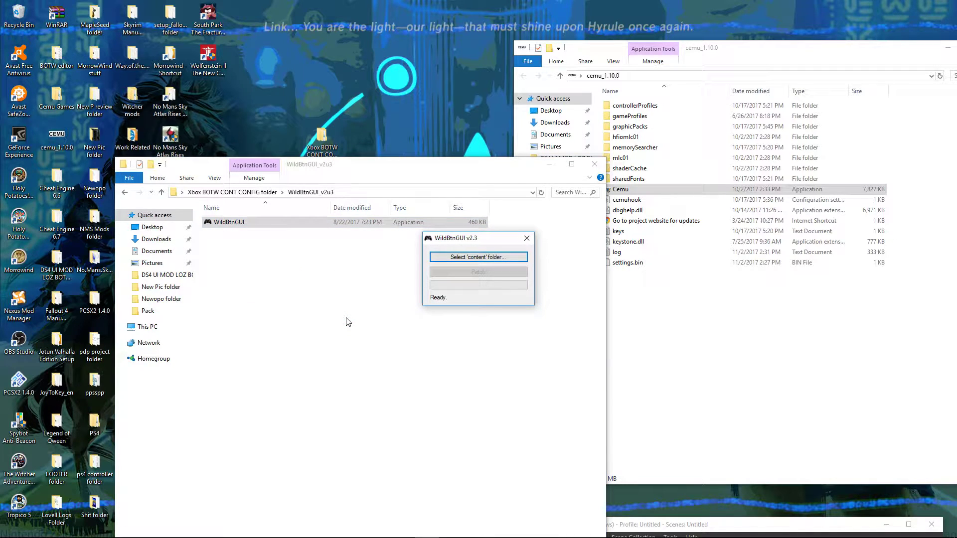
drag(465, 240, 268, 304)
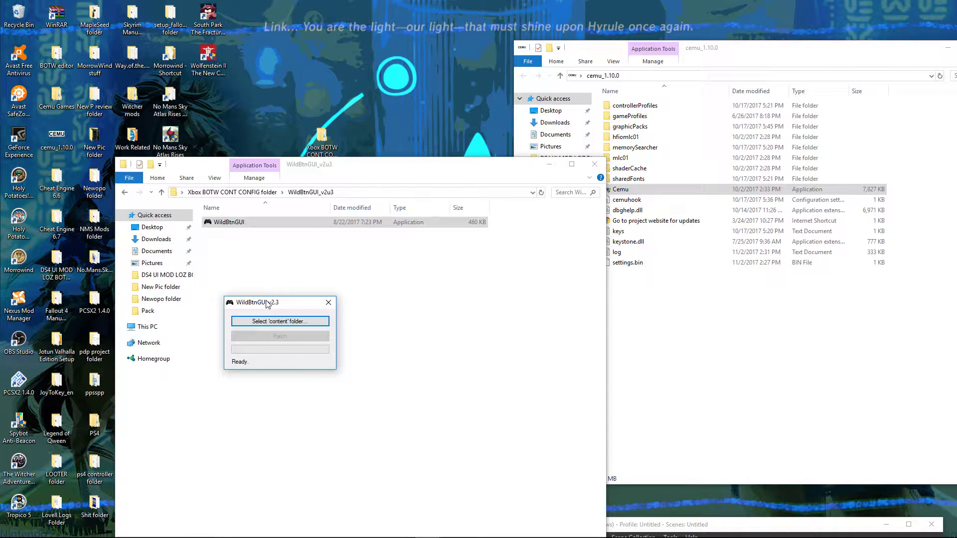